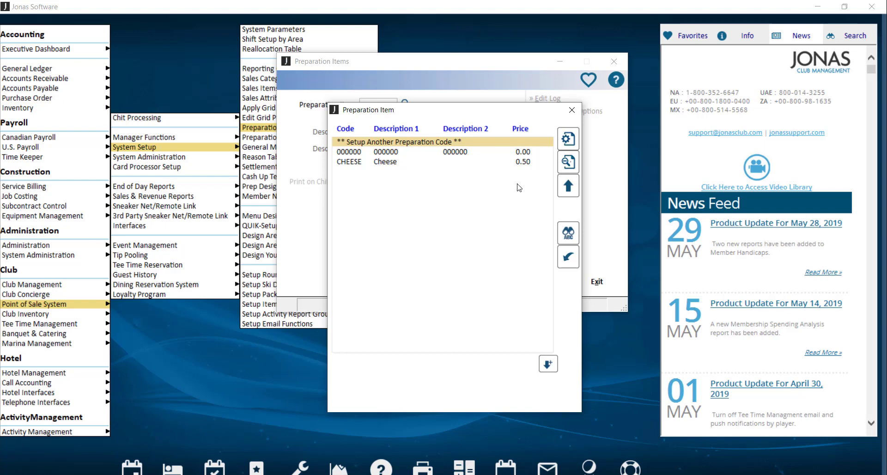
- Create preparation item code BACON with description 'Bacon' and a price of 1
{"action": "double_click", "coordinate": [471, 141]}
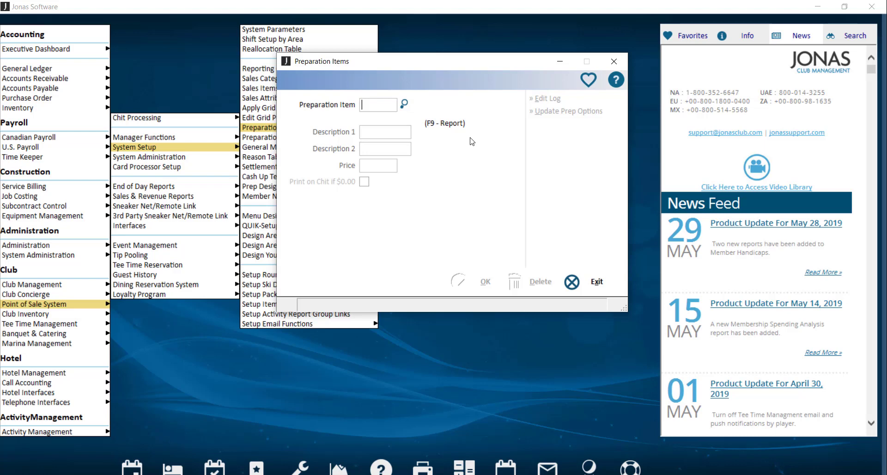
{"action": "type", "text": "bacon"}
{"action": "key", "text": "Return"}
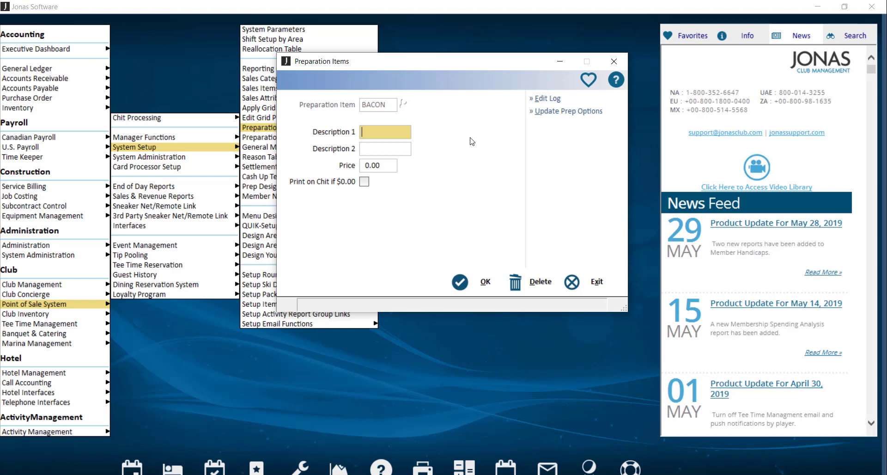
{"action": "type", "text": "Bacon"}
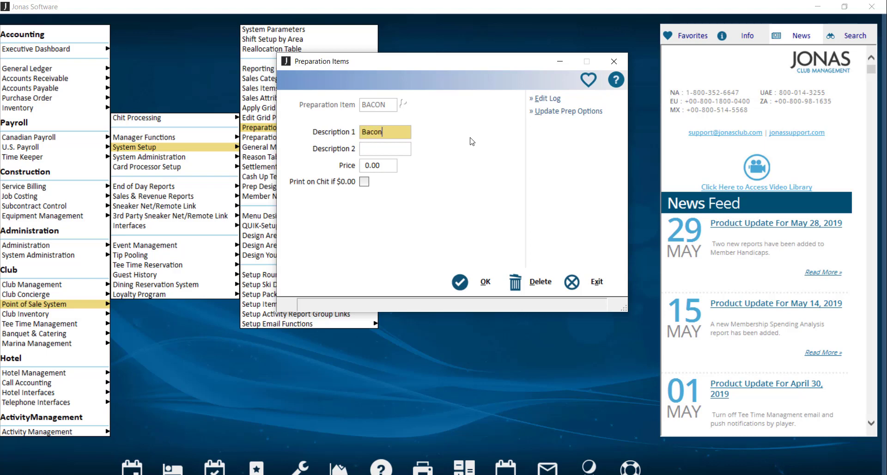
{"action": "key", "text": "Tab"}
{"action": "left_click", "coordinate": [369, 166]}
{"action": "key", "text": "BackSpace"}
{"action": "type", "text": "1"}
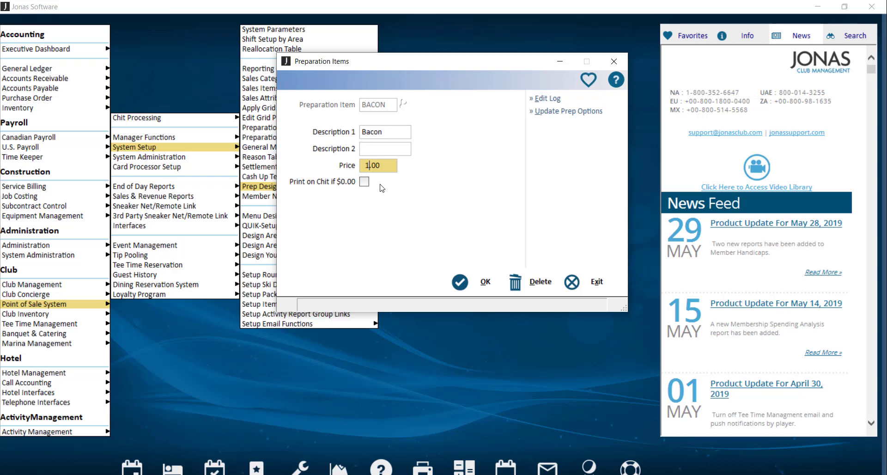
- Save the BACON item, then reopen it from the item list to verify it
{"action": "left_click", "coordinate": [480, 282]}
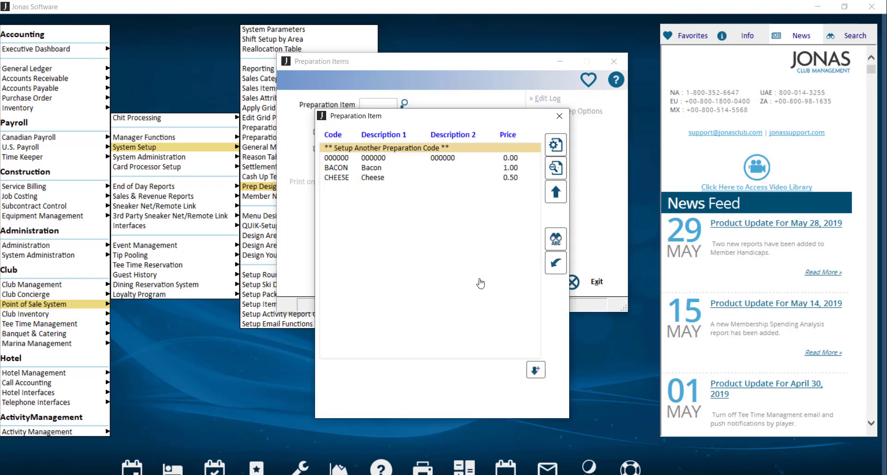
{"action": "left_click", "coordinate": [398, 169]}
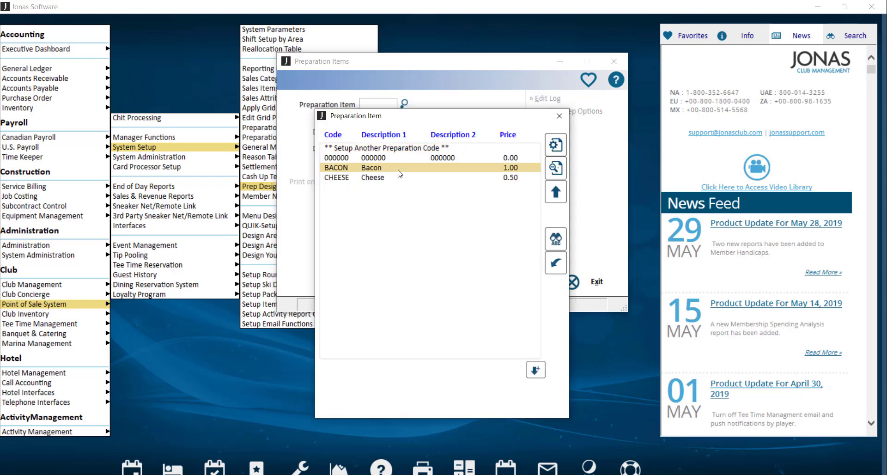
{"action": "double_click", "coordinate": [399, 171]}
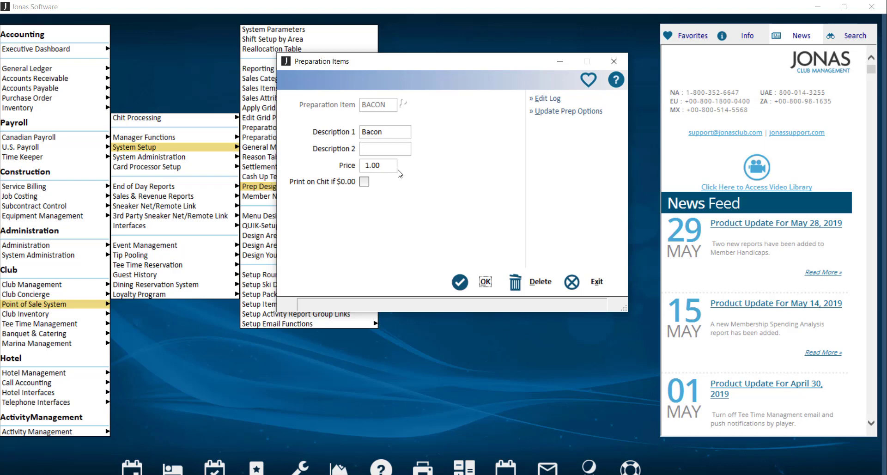
{"action": "left_click", "coordinate": [599, 115]}
- In Preparation Option Menu Design, start new code SANDW described as 'Sandwich toppings'
{"action": "left_click", "coordinate": [595, 282]}
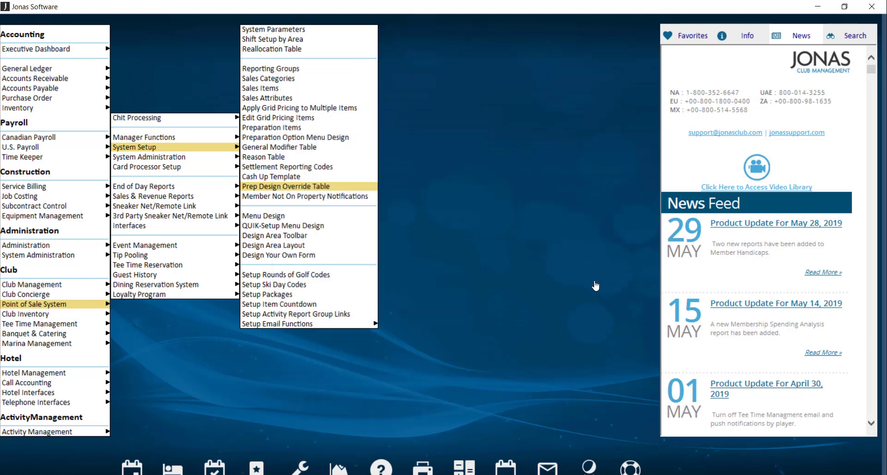
{"action": "left_click", "coordinate": [354, 140]}
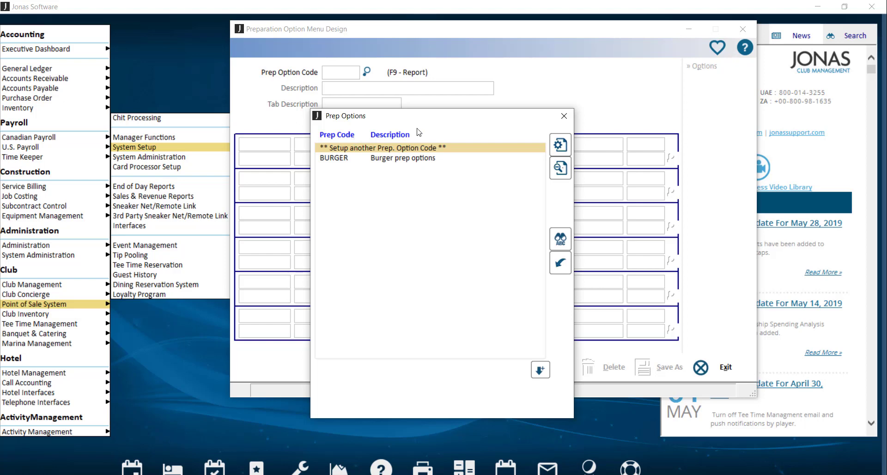
{"action": "double_click", "coordinate": [429, 152]}
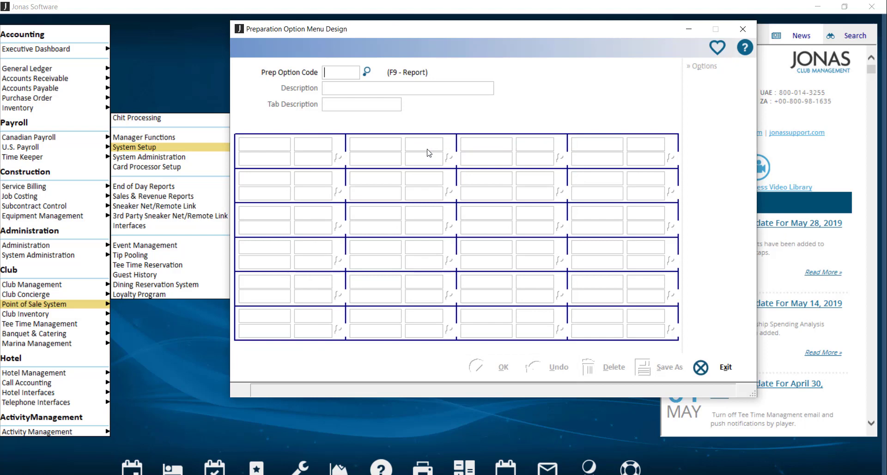
{"action": "type", "text": "SANDW"}
{"action": "key", "text": "Return"}
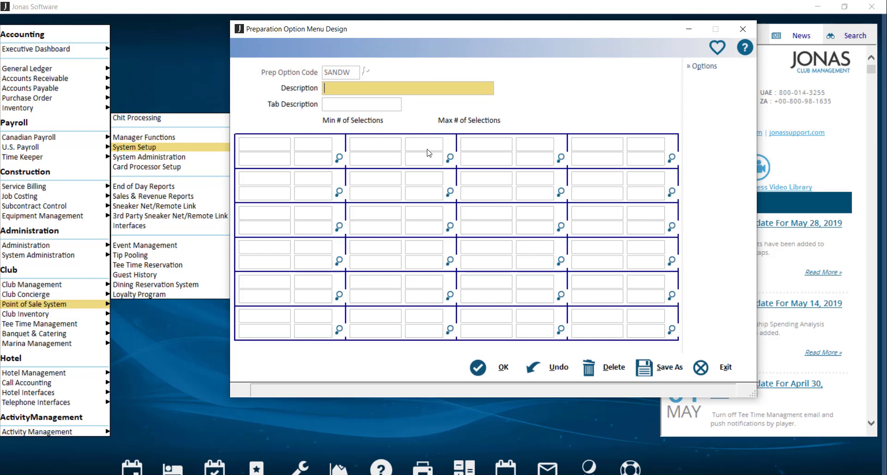
{"action": "type", "text": "Sandwich toppings"}
{"action": "key", "text": "Tab"}
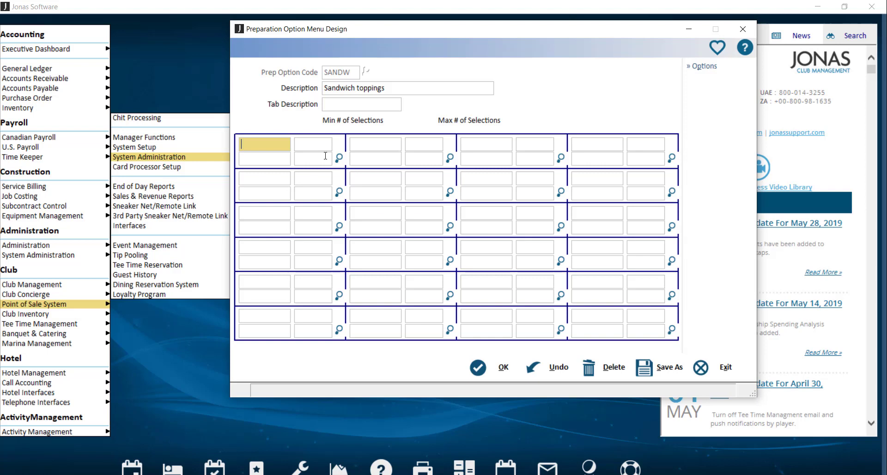
- Fill the first SANDW option slot with Bacon from the preparation items list
{"action": "left_click", "coordinate": [326, 156]}
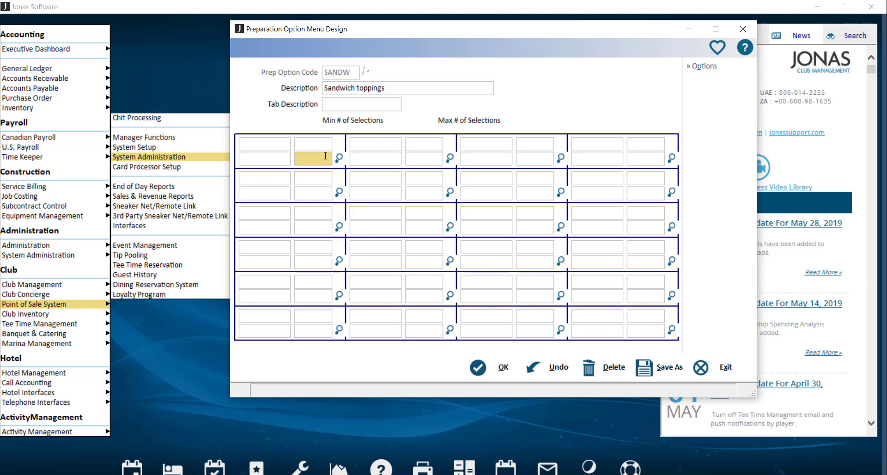
{"action": "left_click", "coordinate": [338, 157]}
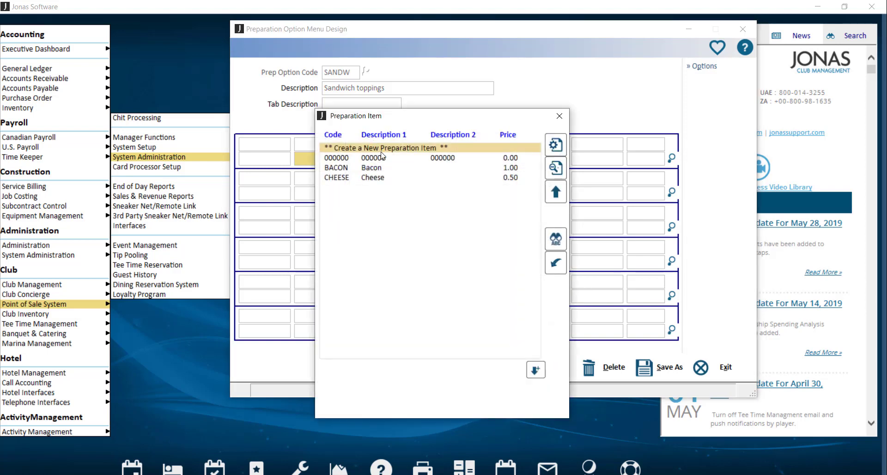
{"action": "double_click", "coordinate": [382, 167]}
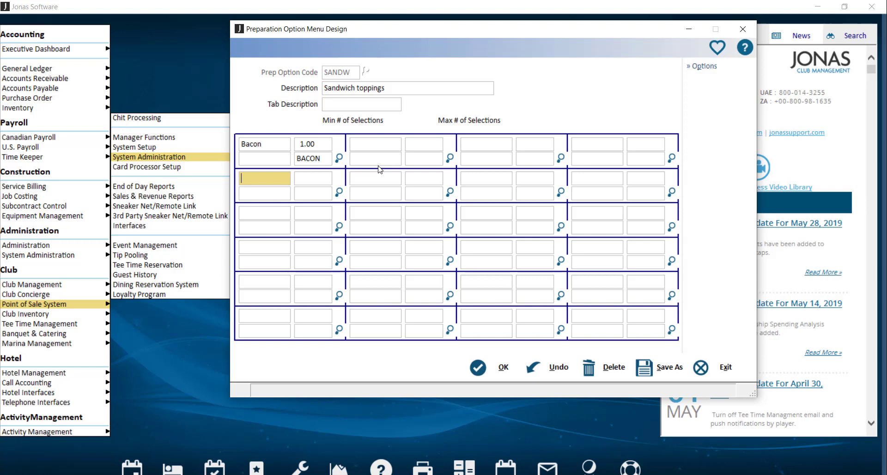
- Open the preparation items list for the second slot, then cancel without creating an item
{"action": "left_click", "coordinate": [321, 192]}
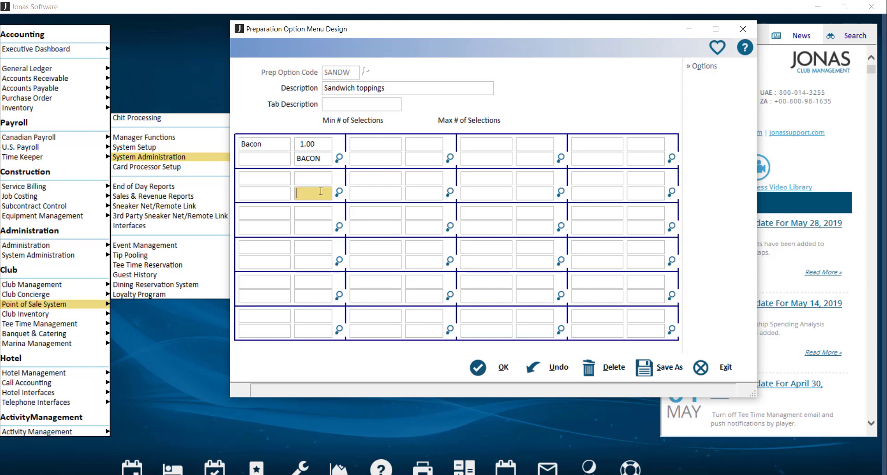
{"action": "double_click", "coordinate": [320, 191]}
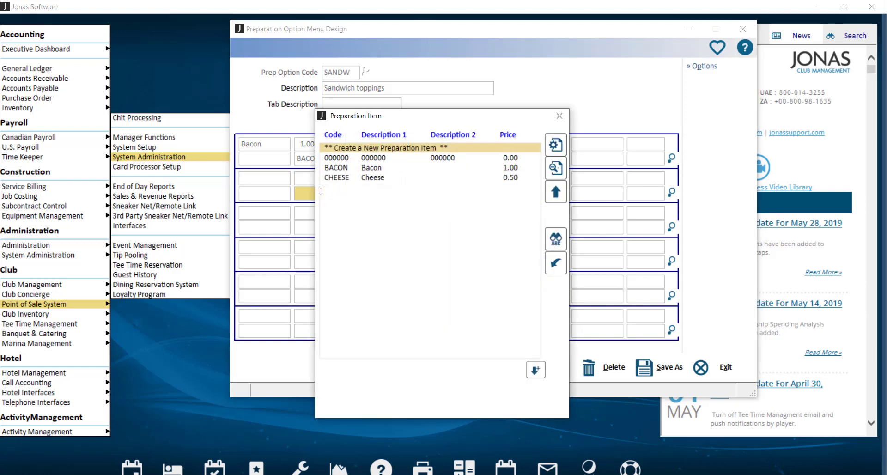
{"action": "double_click", "coordinate": [376, 152]}
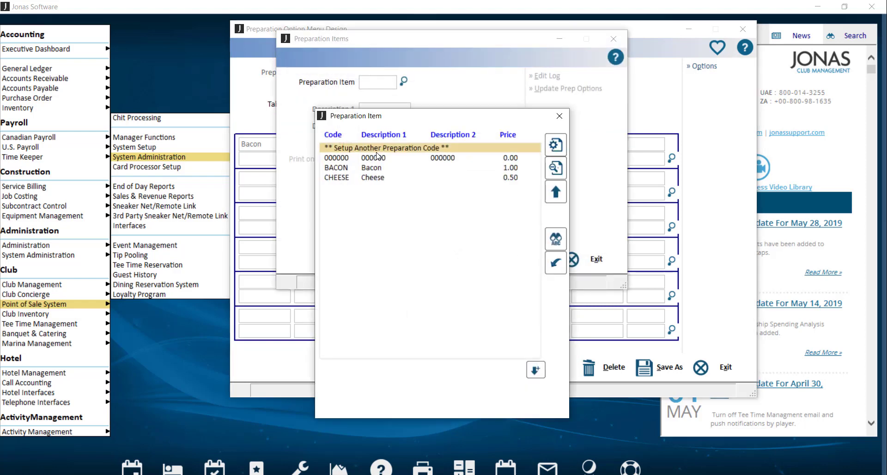
{"action": "key", "text": "Escape"}
{"action": "key", "text": "Escape"}
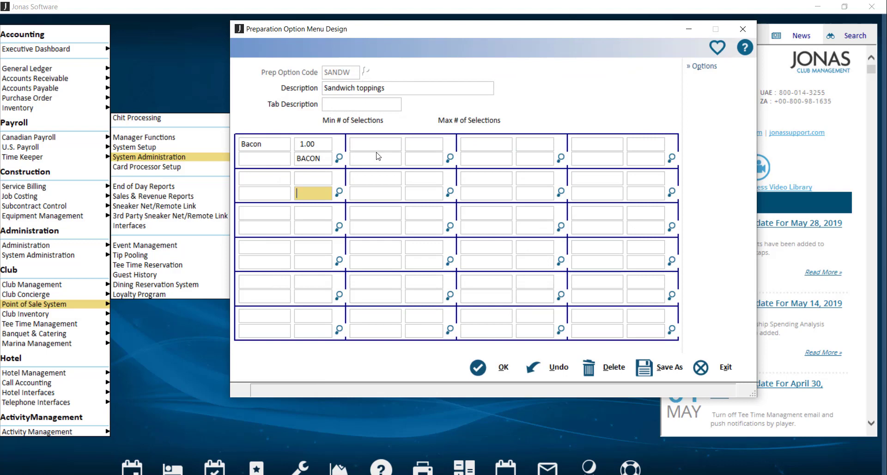
- Enter tomato in row 2 with price 0.00 and item code 000000
{"action": "left_click", "coordinate": [283, 180]}
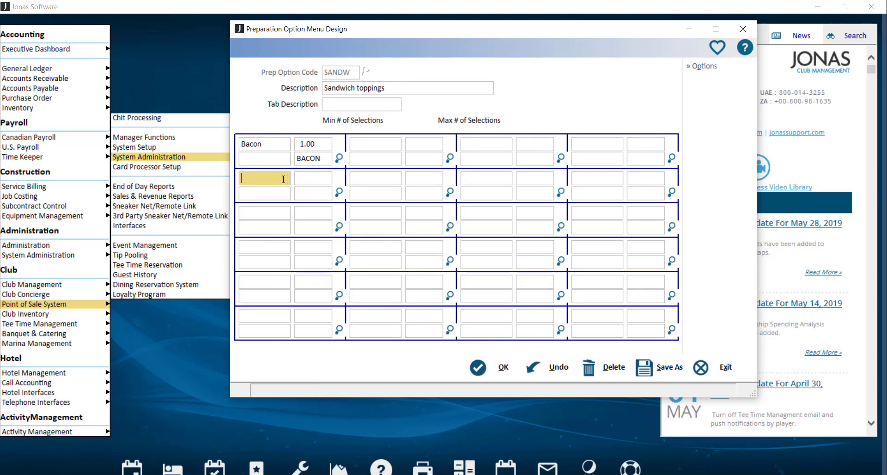
{"action": "type", "text": "tomato"}
{"action": "key", "text": "Tab"}
{"action": "key", "text": "Tab"}
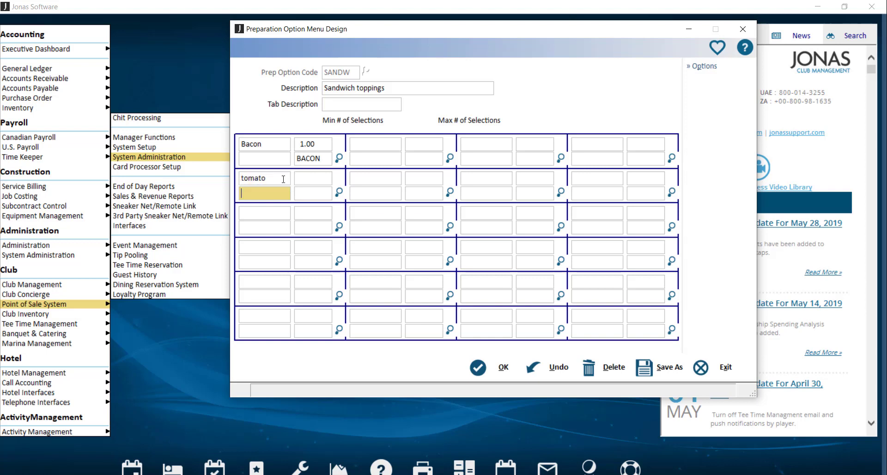
{"action": "type", "text": "0"}
{"action": "key", "text": "Tab"}
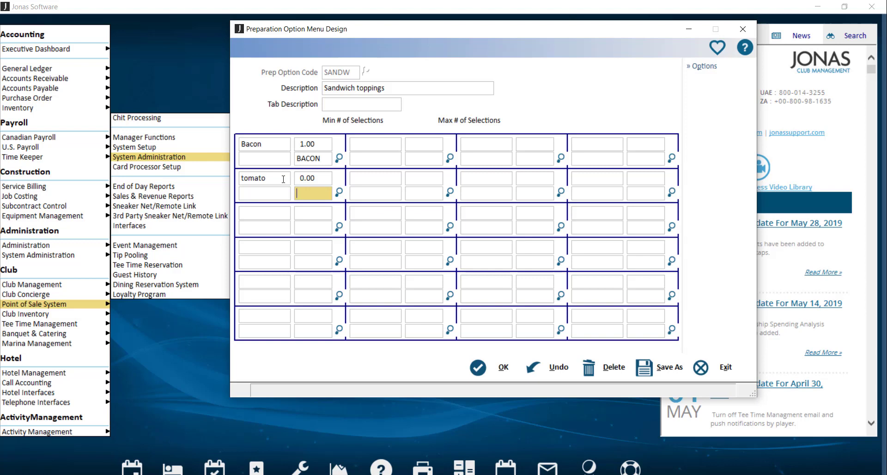
{"action": "type", "text": "0"}
{"action": "key", "text": "Tab"}
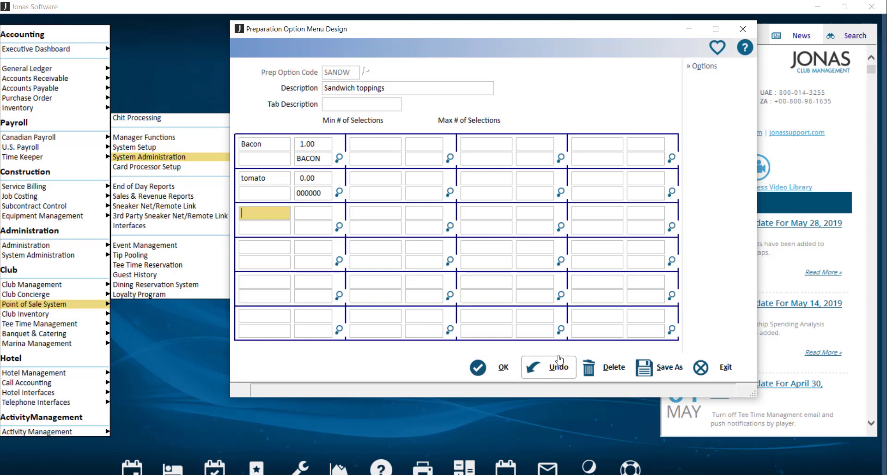
- Set minimum and maximum selections to 0, then save the Sandwich toppings menu
{"action": "left_click", "coordinate": [708, 73]}
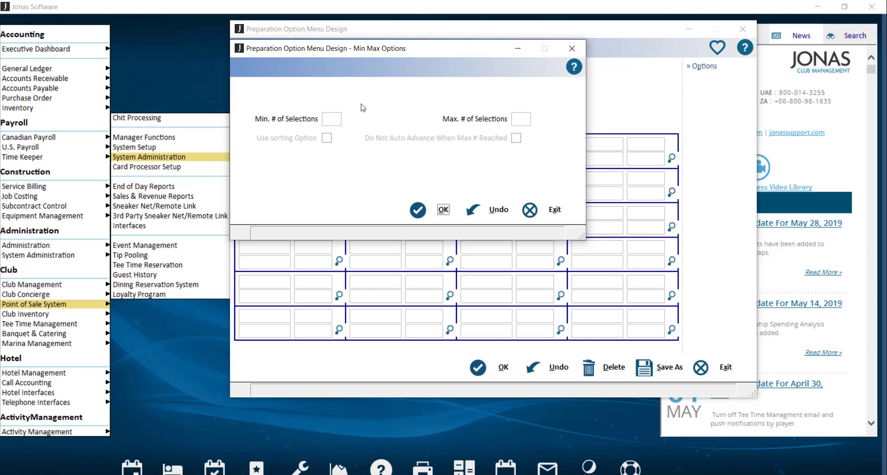
{"action": "left_click", "coordinate": [335, 120]}
{"action": "type", "text": "0"}
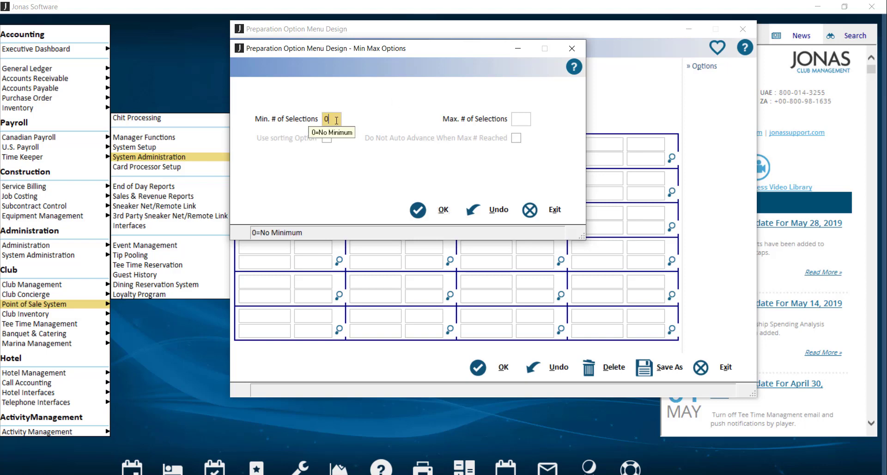
{"action": "left_click", "coordinate": [521, 120]}
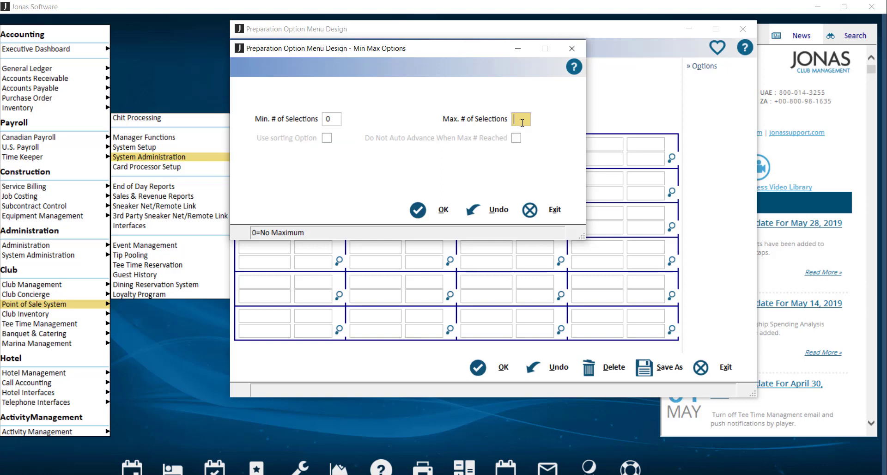
{"action": "type", "text": "1"}
{"action": "key", "text": "BackSpace"}
{"action": "type", "text": "0"}
{"action": "left_click", "coordinate": [443, 209]}
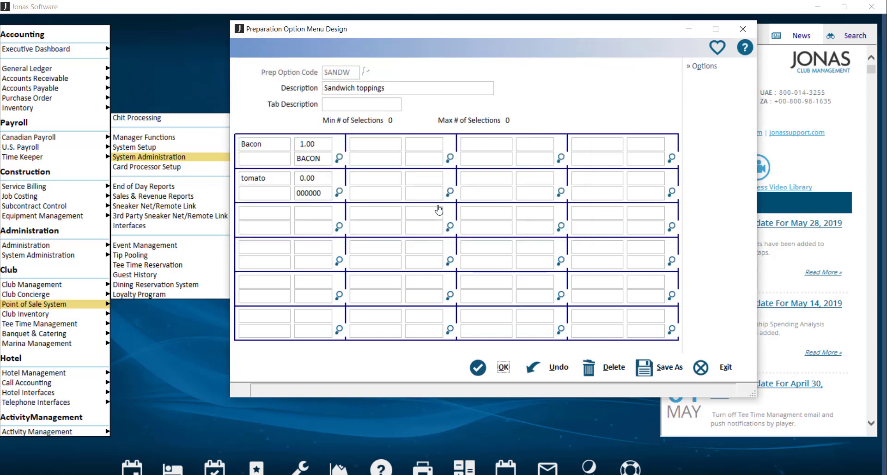
{"action": "left_click", "coordinate": [515, 365]}
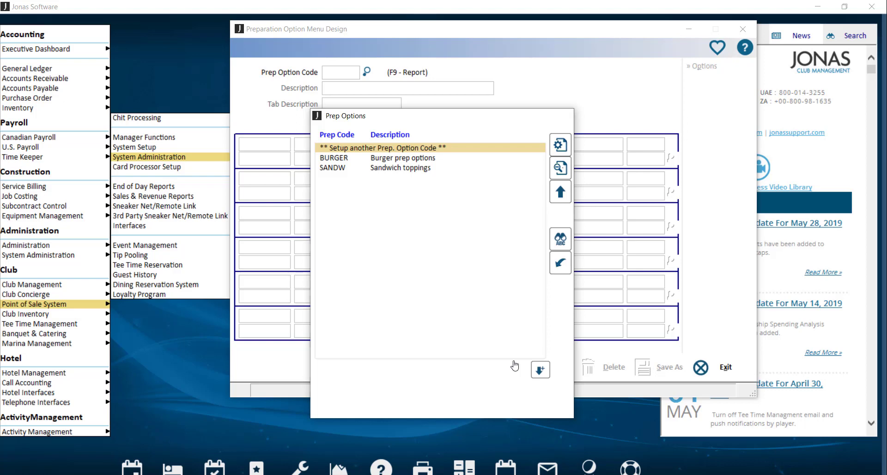
- Open the Burger sales item in System Setup's Sales Items
{"action": "key", "text": "Escape"}
{"action": "key", "text": "Escape"}
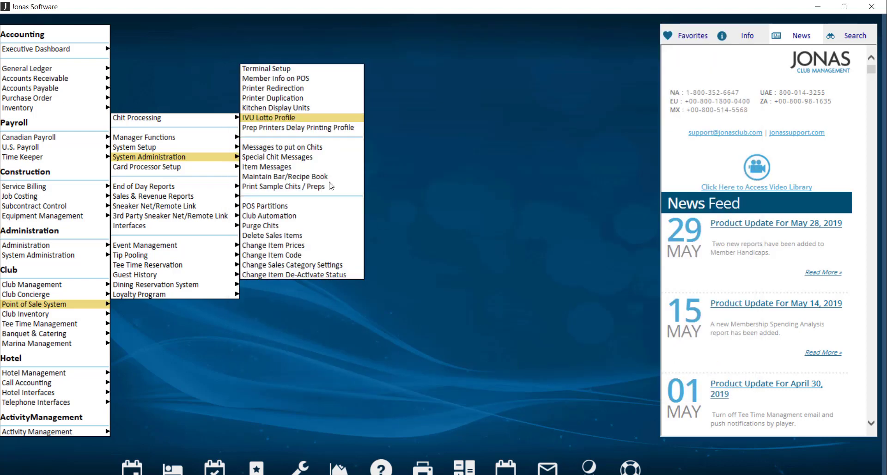
{"action": "mouse_move", "coordinate": [171, 154]}
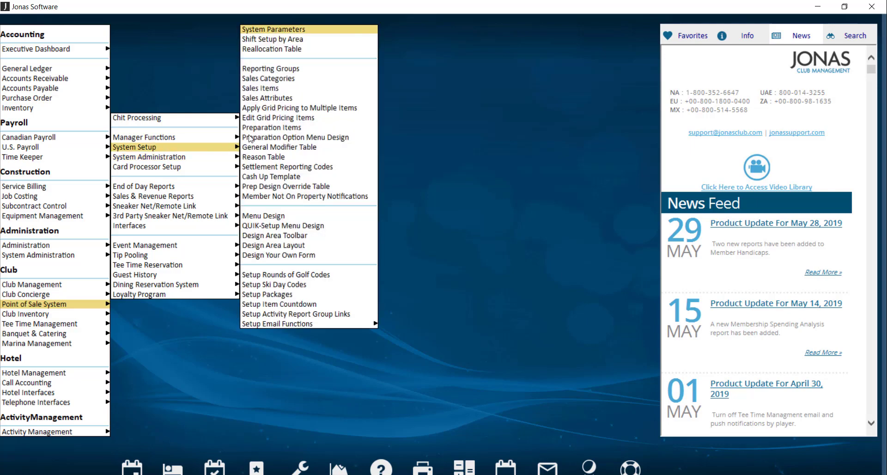
{"action": "left_click", "coordinate": [275, 92]}
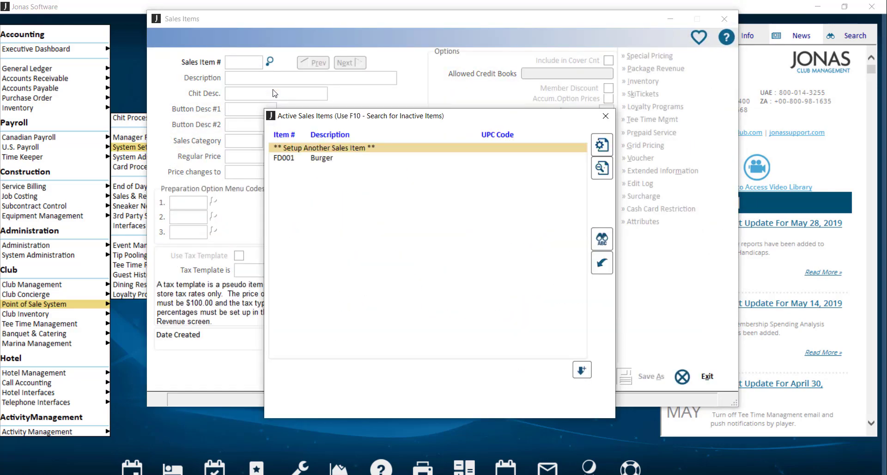
{"action": "double_click", "coordinate": [323, 158]}
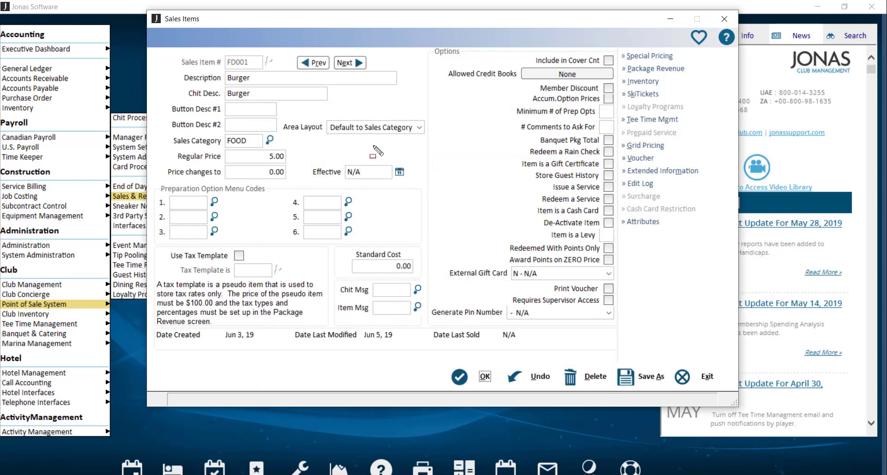
- Assign BURGER as the Burger item's first preparation option menu code
{"action": "left_click_drag", "start_coordinate": [149, 180], "coordinate": [331, 229]}
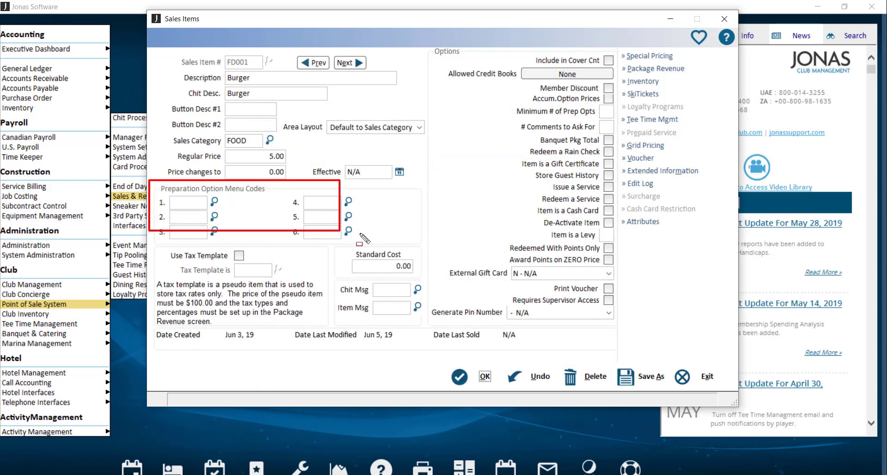
{"action": "left_click", "coordinate": [195, 205]}
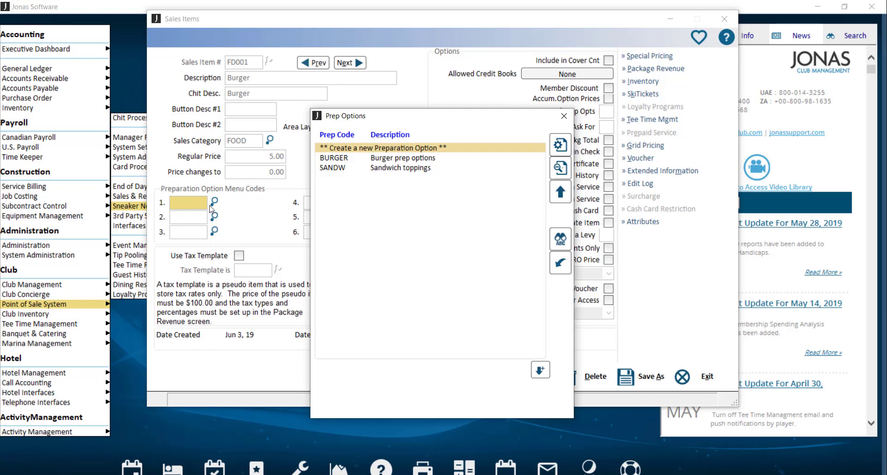
{"action": "double_click", "coordinate": [381, 160]}
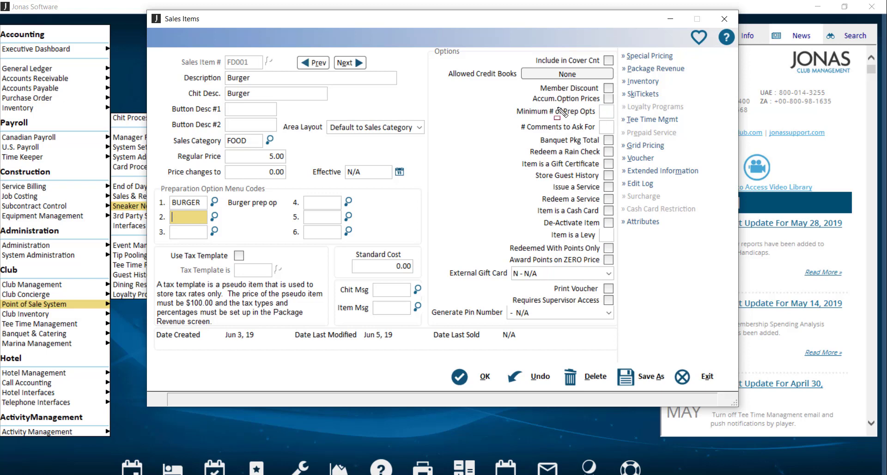
{"action": "left_click_drag", "start_coordinate": [509, 103], "coordinate": [610, 120]}
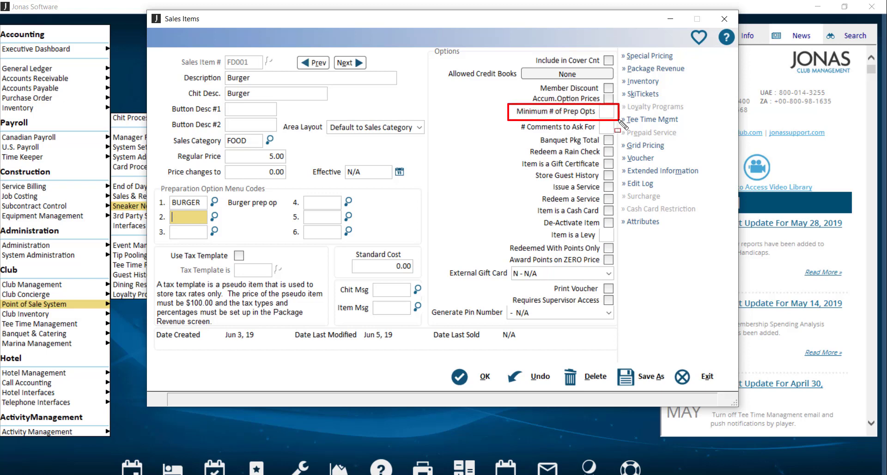